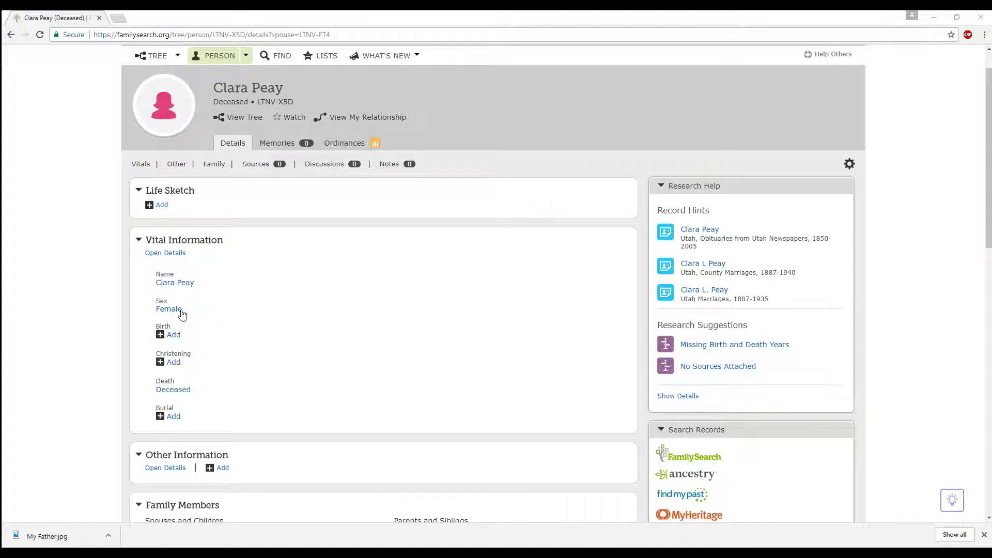
# - Add a birth event with the date 22 February 1905 as the standard date
pyautogui.click(171, 336)
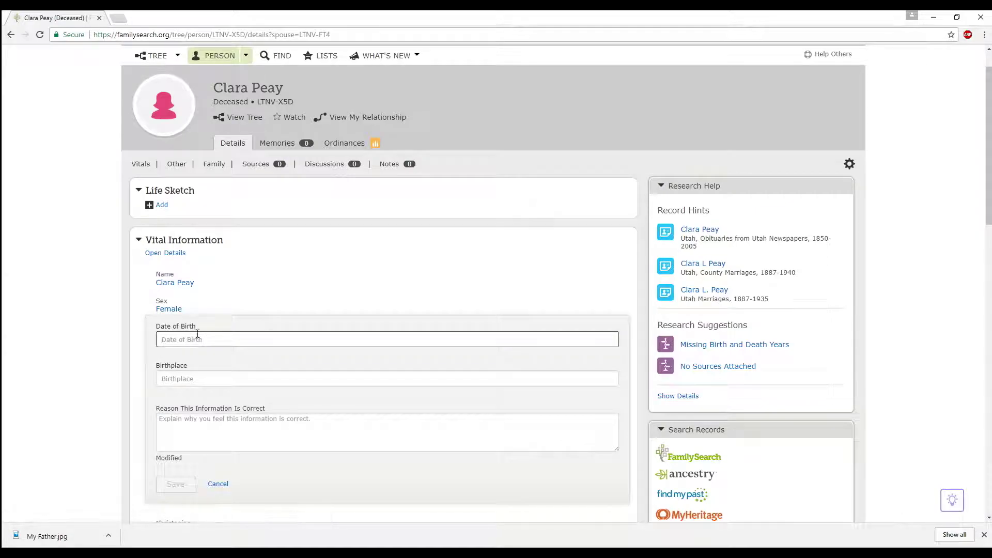
pyautogui.scroll(-2, 253, 309)
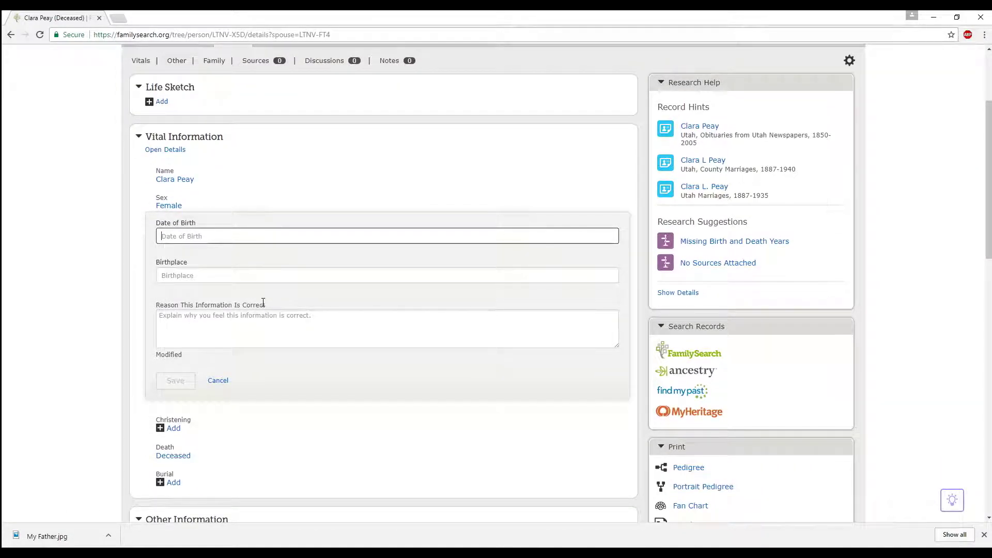
pyautogui.write('Feb @@')
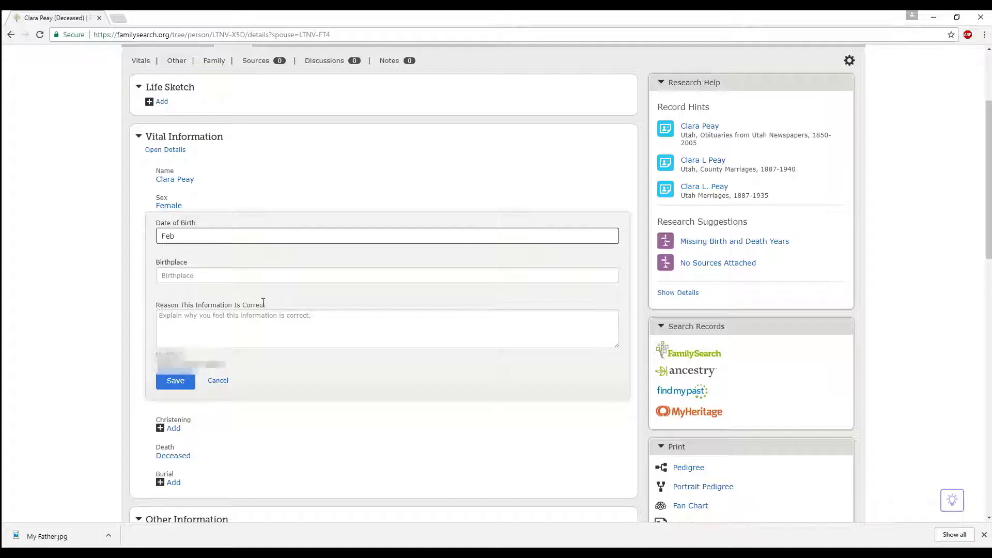
pyautogui.press('BackSpace')
pyautogui.press('BackSpace')
pyautogui.write('22 1905')
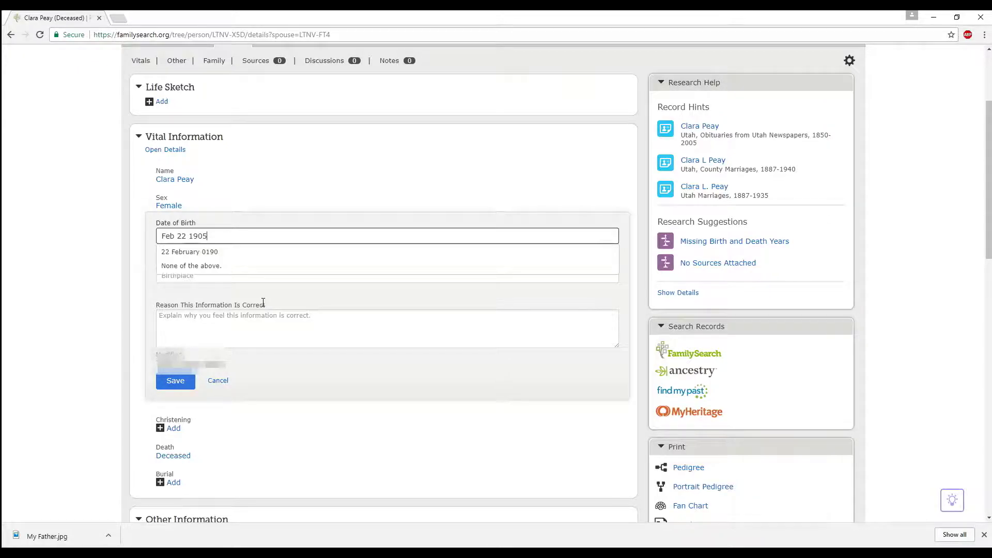
pyautogui.click(206, 252)
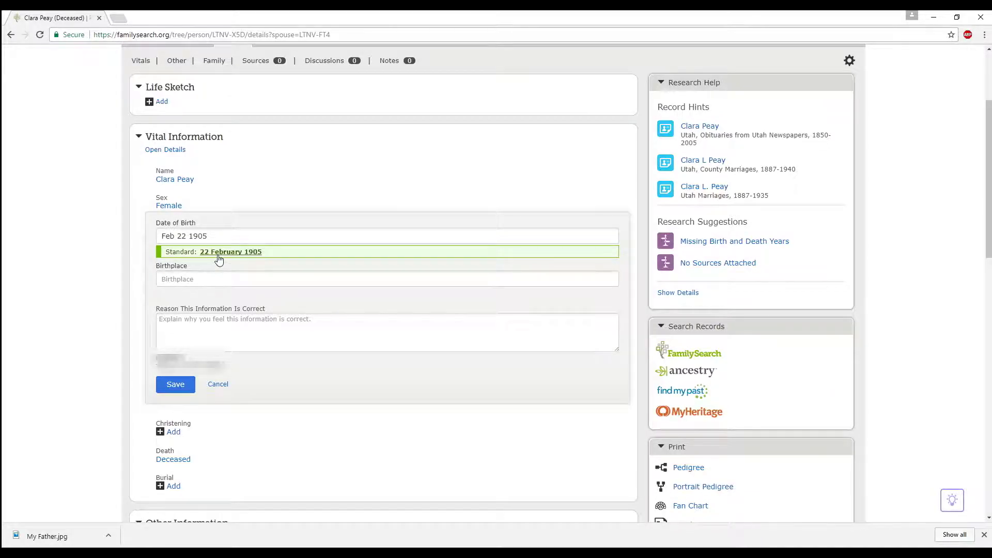
pyautogui.click(220, 260)
pyautogui.click(215, 266)
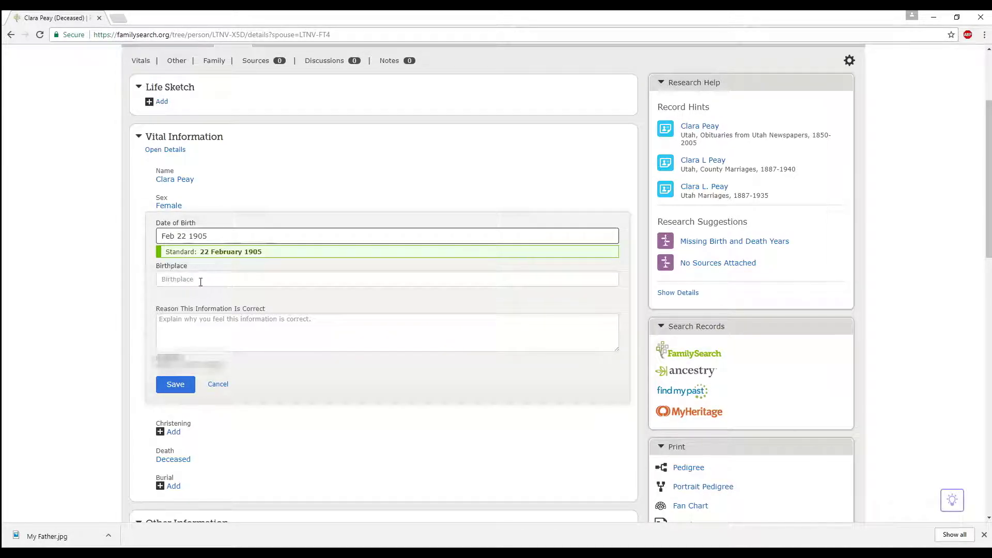
pyautogui.click(200, 281)
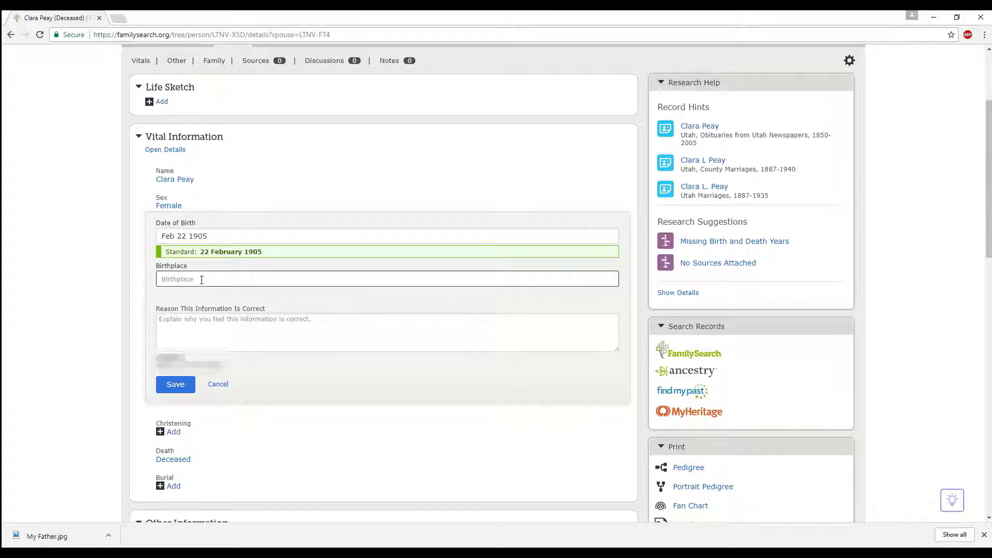
# - Set the birthplace to Provo, Utah, Utah, United States and save the birth details
pyautogui.write('prob')
pyautogui.press('BackSpace')
pyautogui.press('BackSpace')
pyautogui.press('BackSpace')
pyautogui.press('BackSpace')
pyautogui.write('Provo')
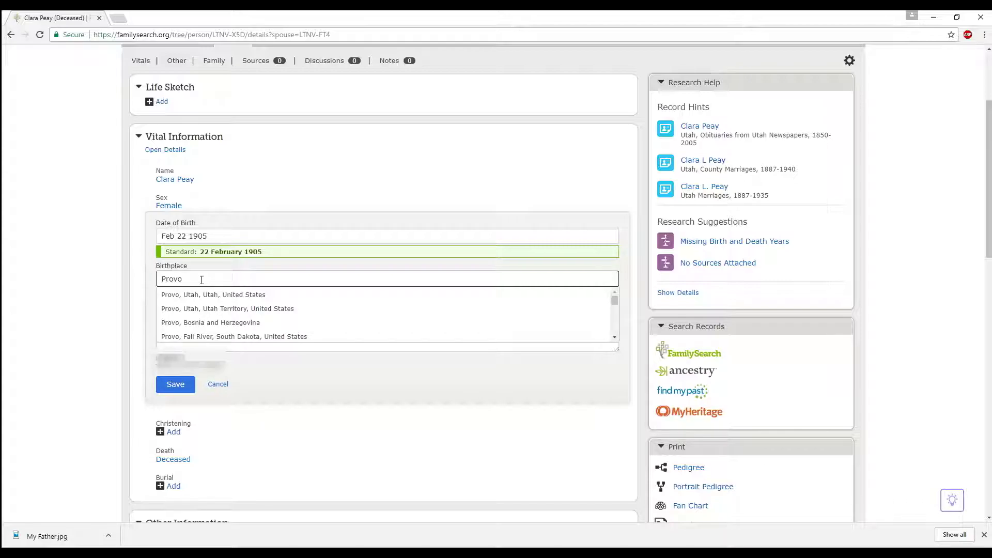
pyautogui.press('Down')
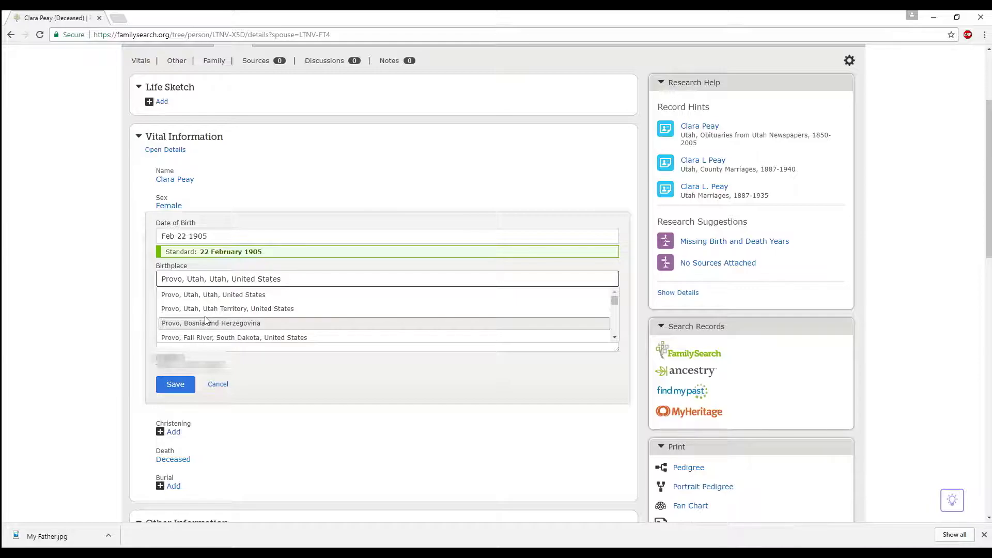
pyautogui.click(176, 384)
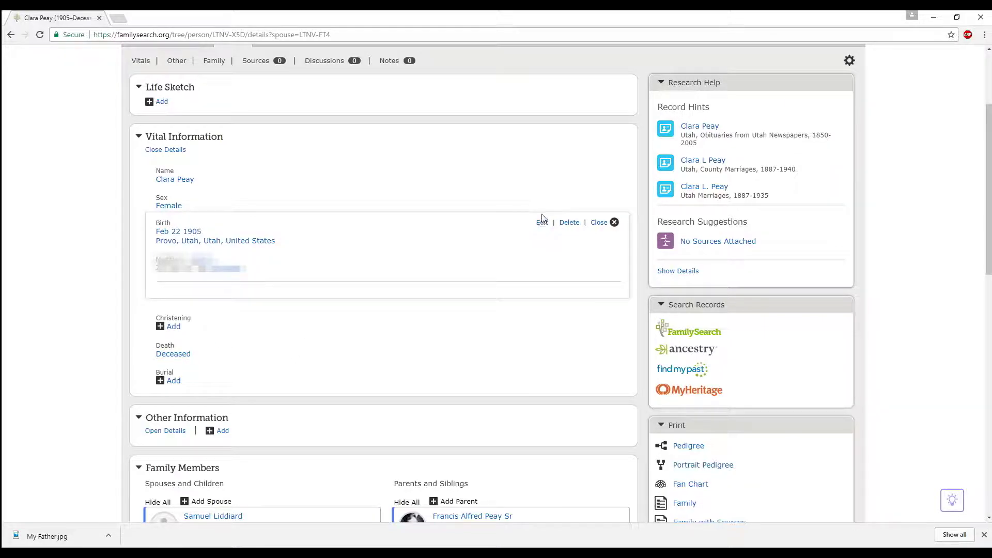
# - Correct the birth date from 22 to 21 February 1905
pyautogui.click(614, 222)
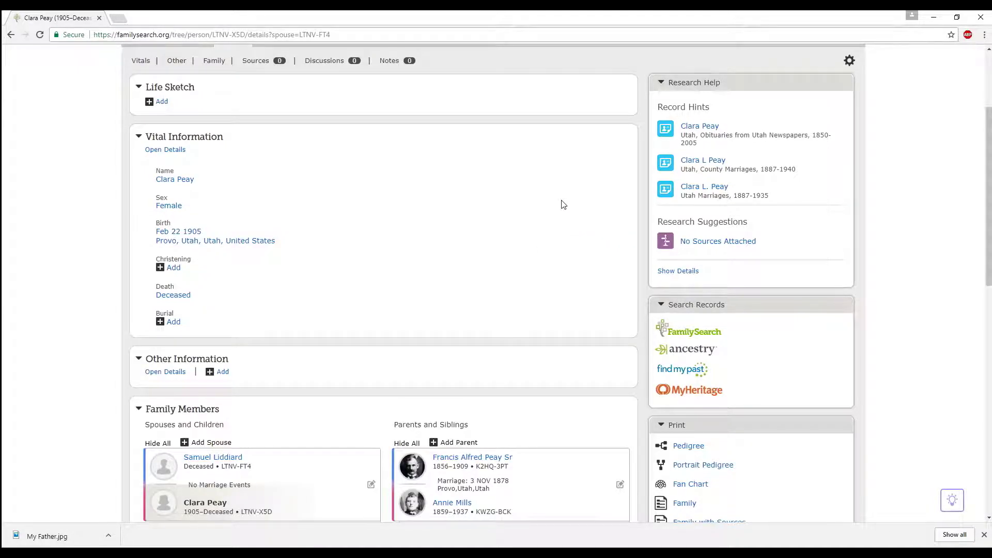
pyautogui.click(209, 244)
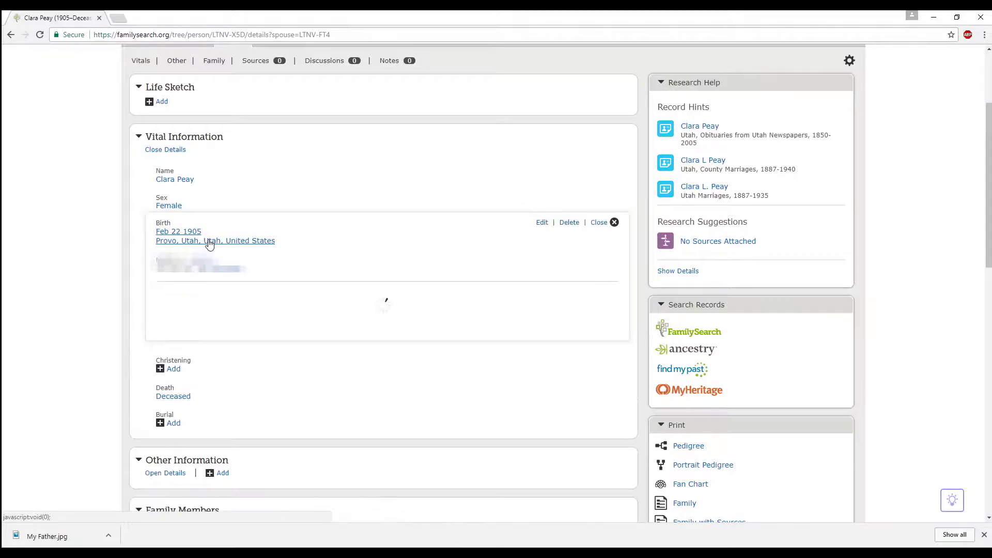
pyautogui.click(542, 223)
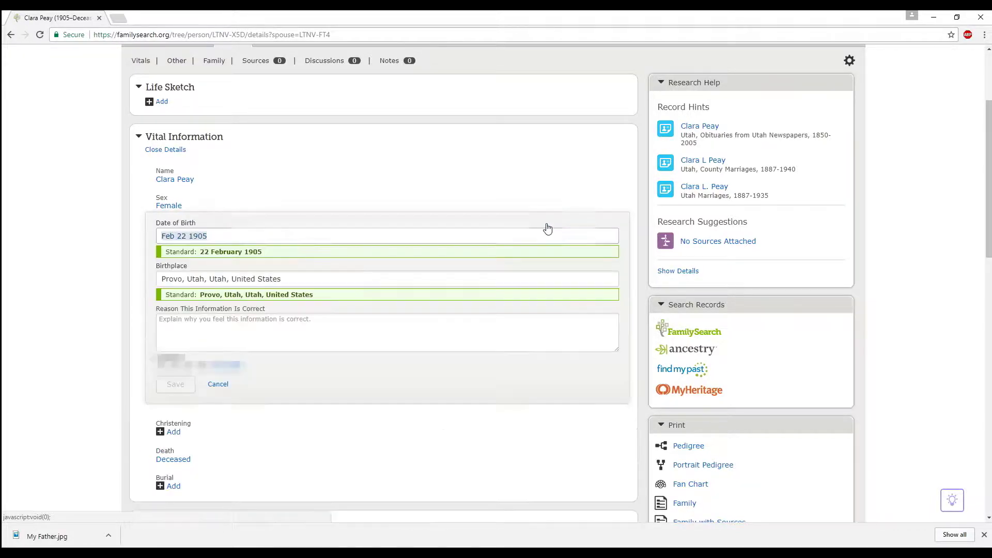
pyautogui.click(188, 235)
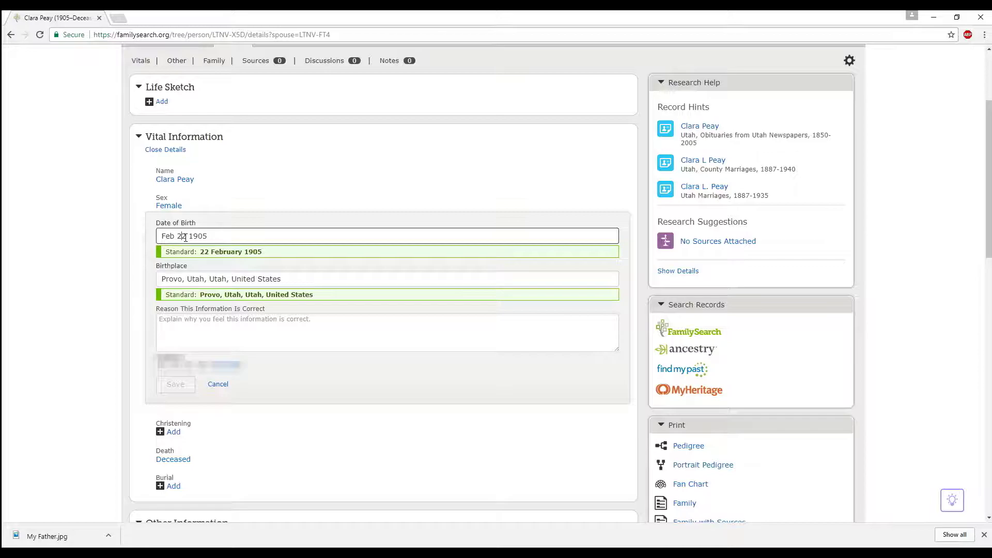
pyautogui.press('BackSpace')
pyautogui.write('1')
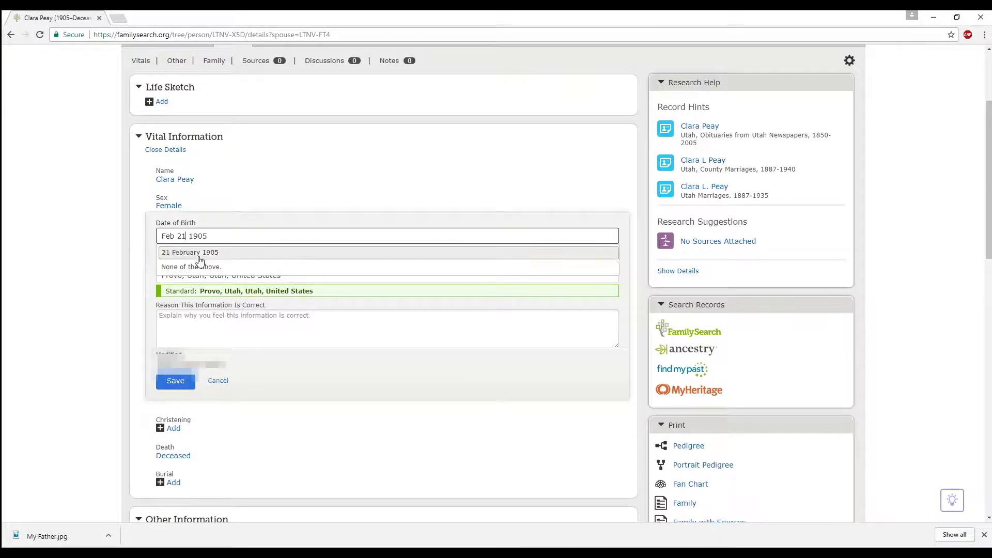
pyautogui.click(200, 254)
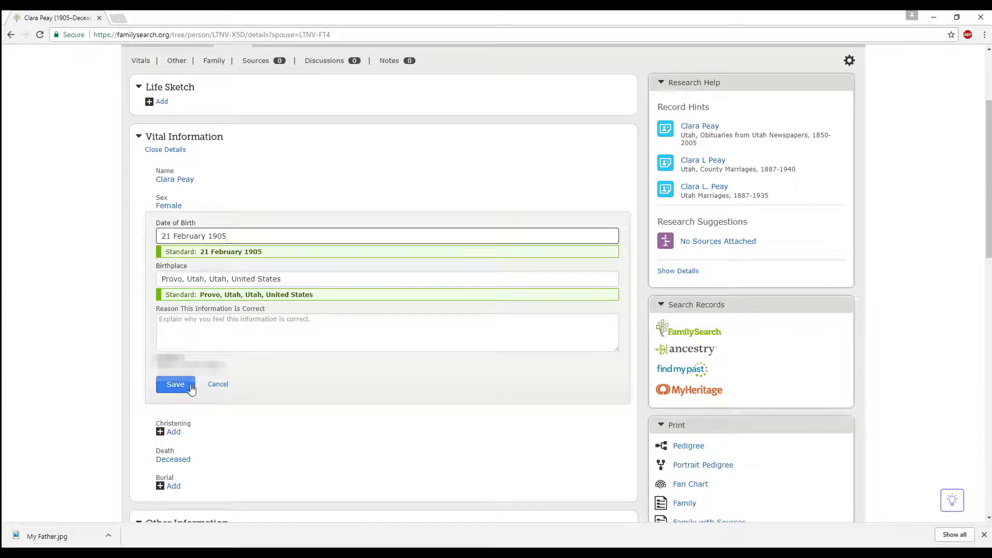
# - Give 'birth certificate' as the reason, save the correction, and collapse the birth details
pyautogui.click(190, 338)
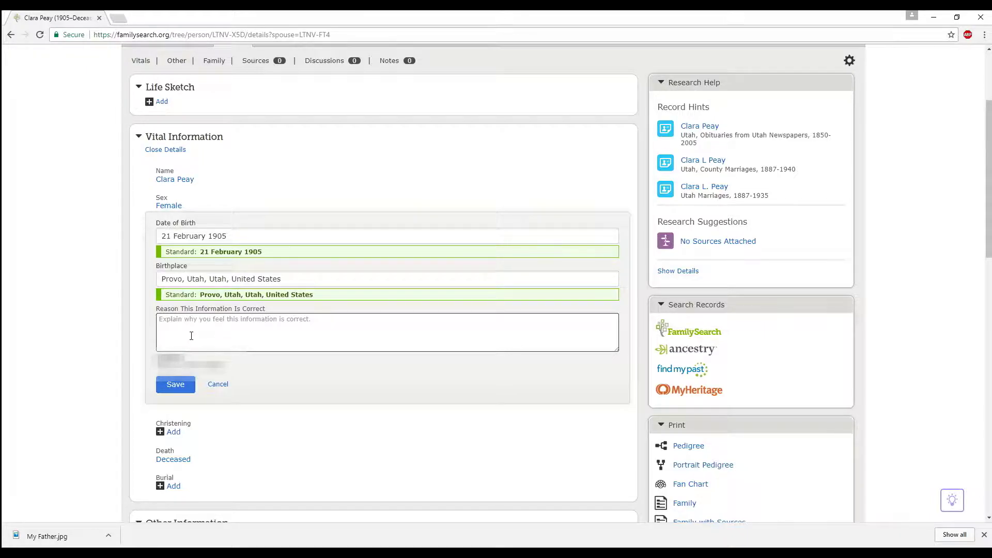
pyautogui.write('birth')
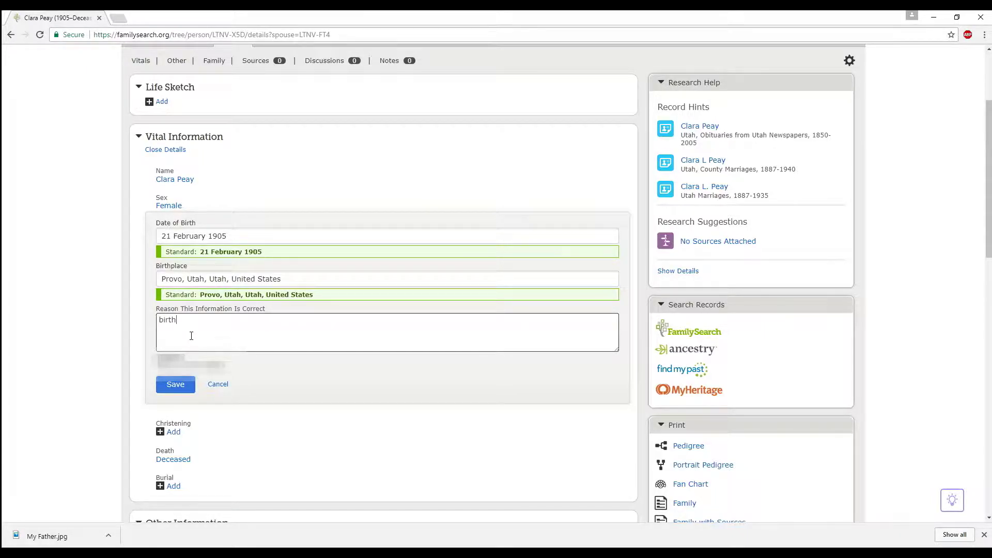
pyautogui.write(' cirtificate')
pyautogui.click(189, 389)
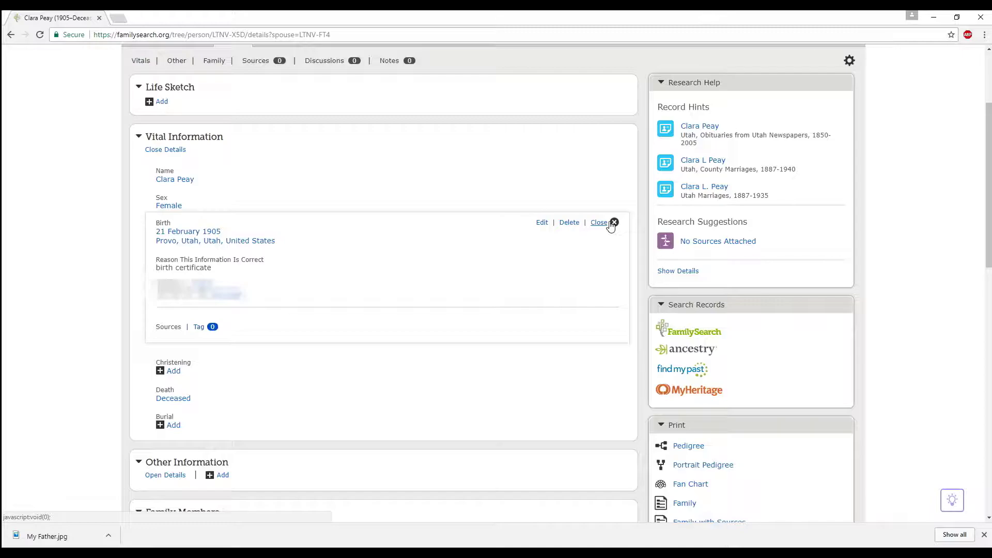
pyautogui.click(600, 222)
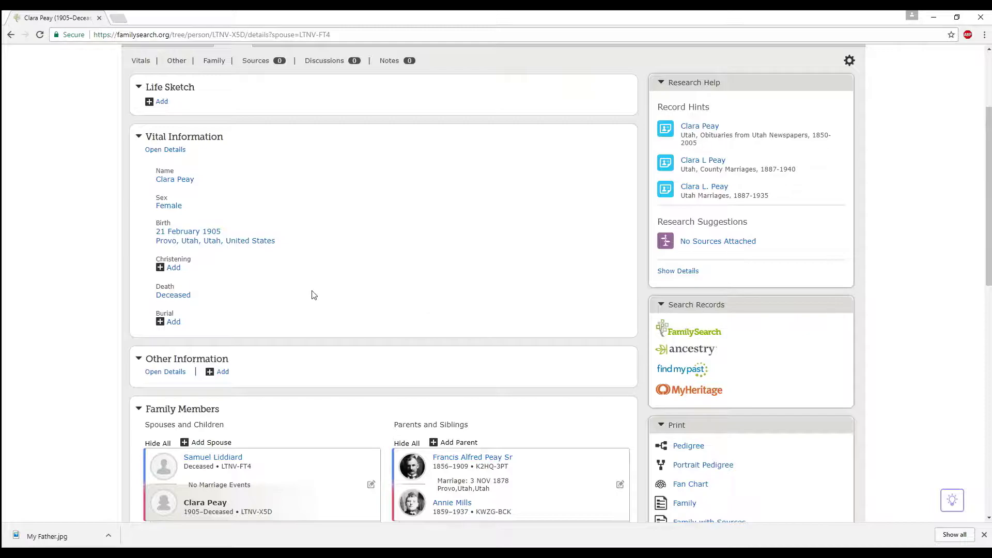
pyautogui.scroll(-3, 314, 296)
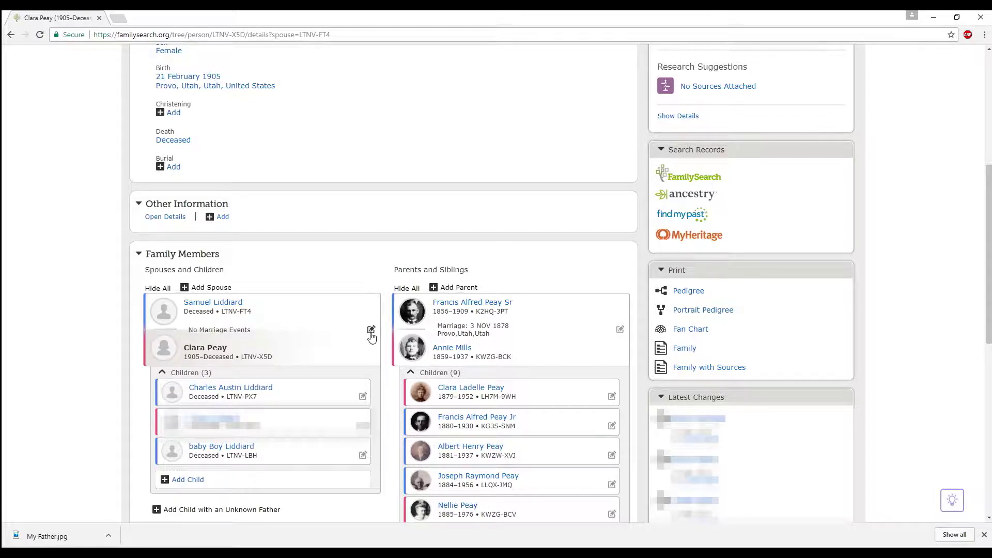
pyautogui.click(371, 330)
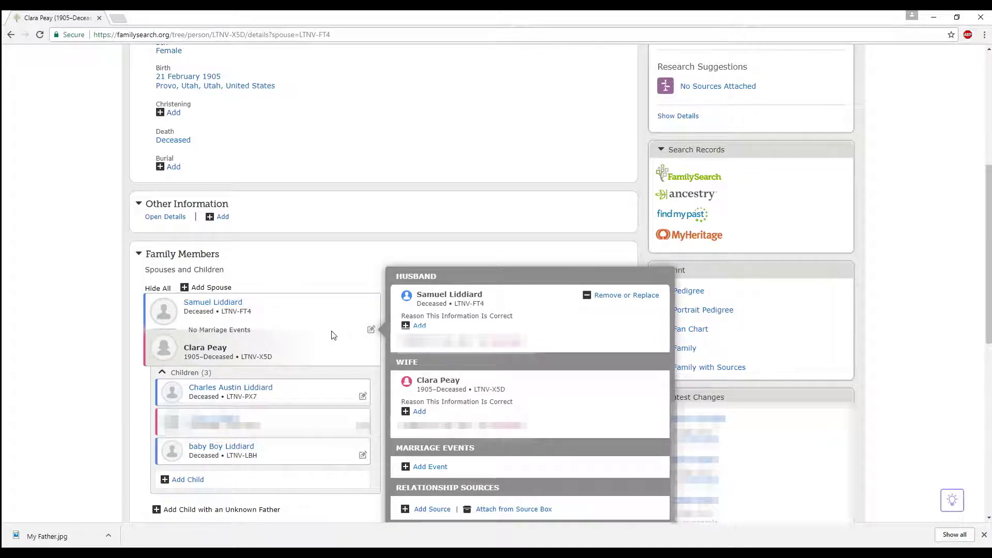
pyautogui.click(422, 471)
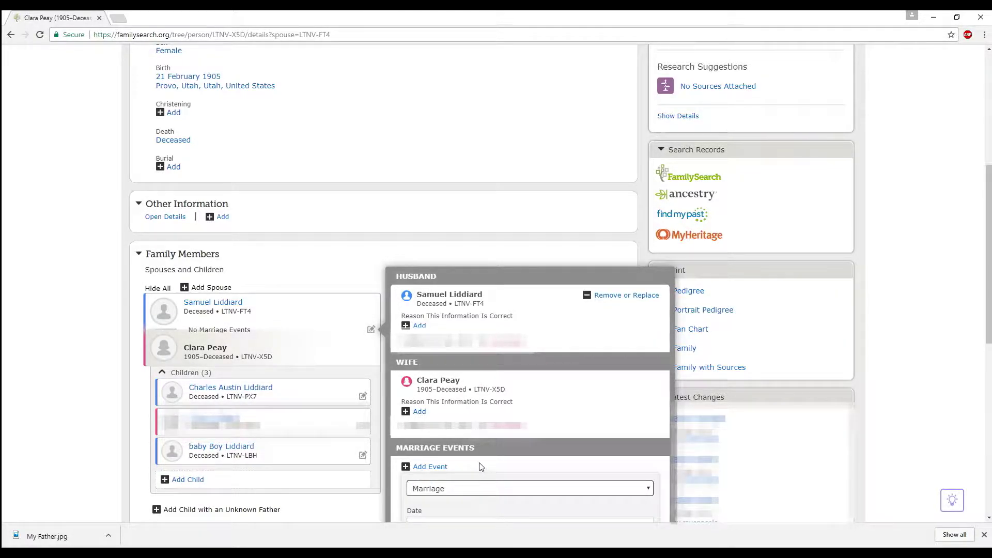
pyautogui.scroll(-3, 478, 457)
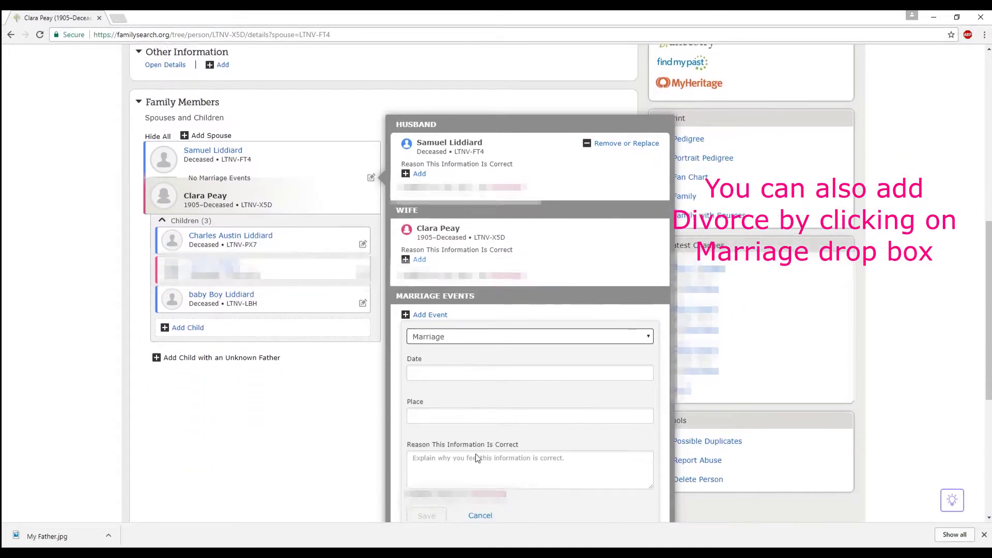
pyautogui.scroll(-1, 476, 453)
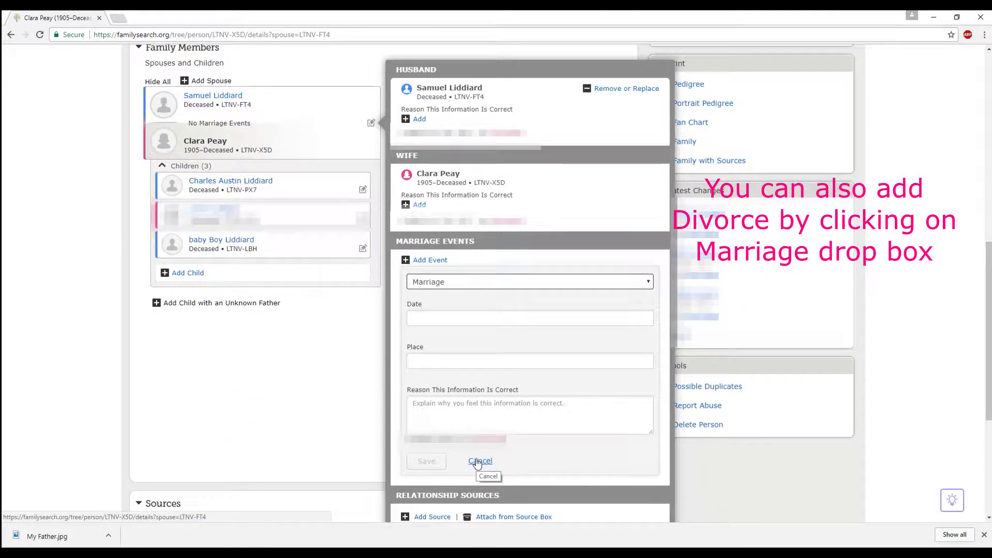
pyautogui.scroll(3, 476, 460)
pyautogui.scroll(-3, 476, 458)
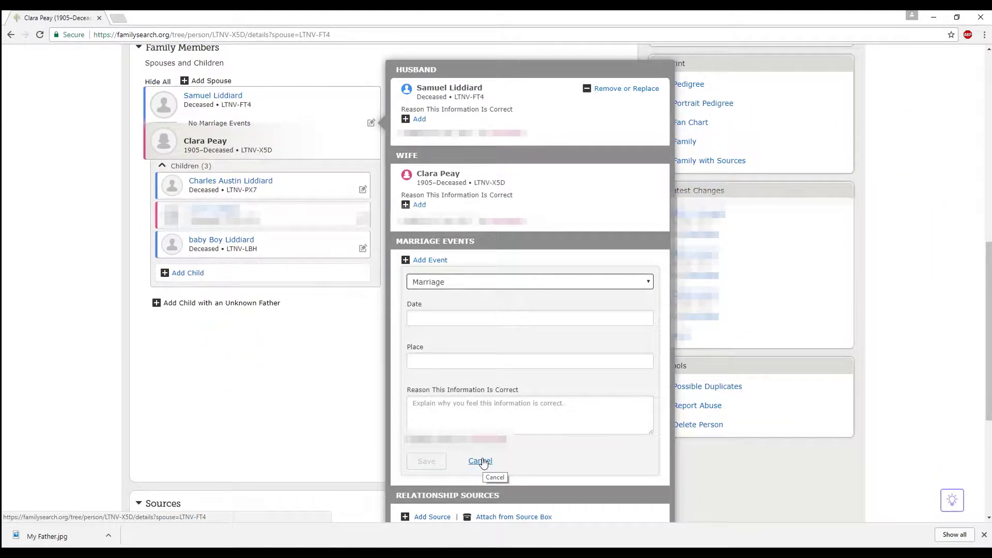
pyautogui.click(484, 463)
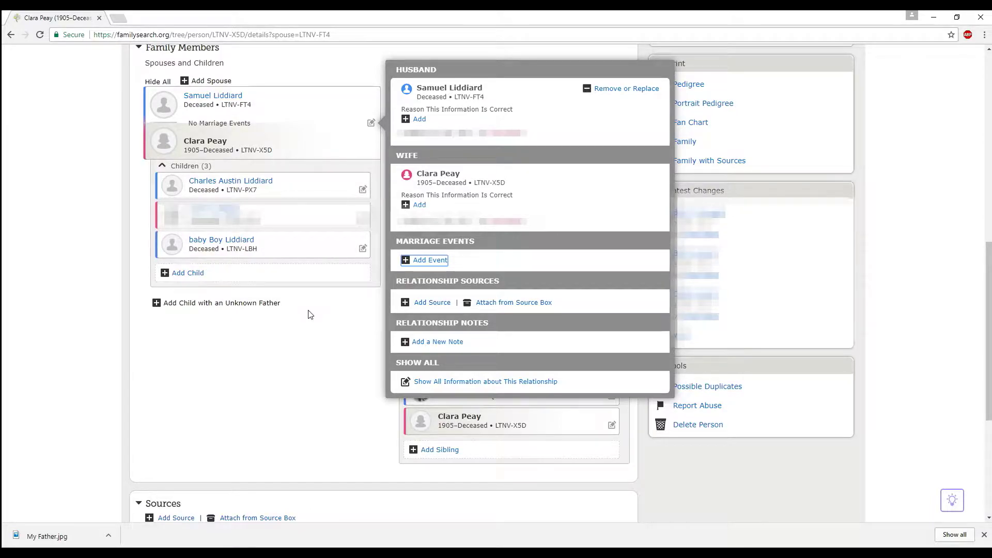
pyautogui.click(307, 345)
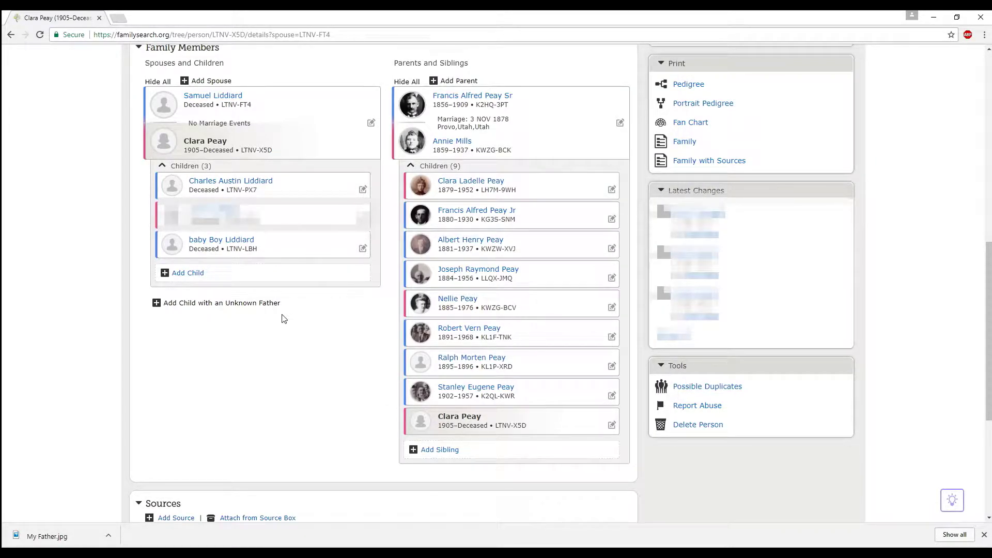
pyautogui.scroll(-4, 261, 339)
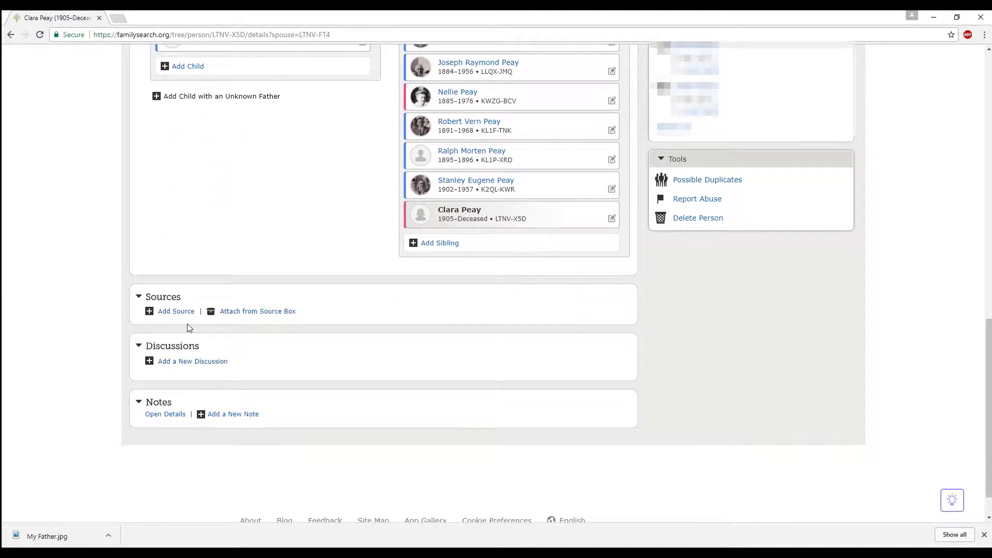
pyautogui.scroll(2, 260, 322)
pyautogui.scroll(3, 261, 322)
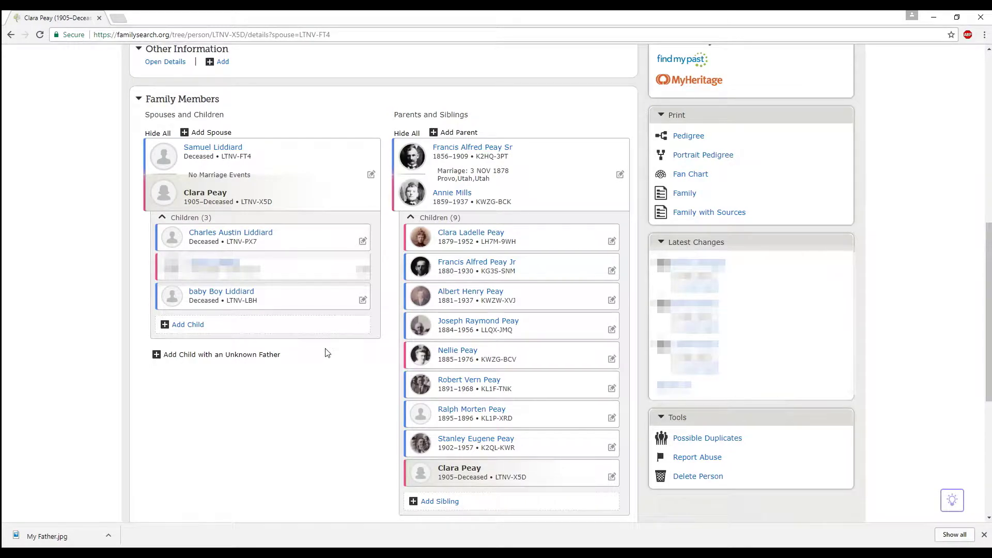
pyautogui.click(249, 295)
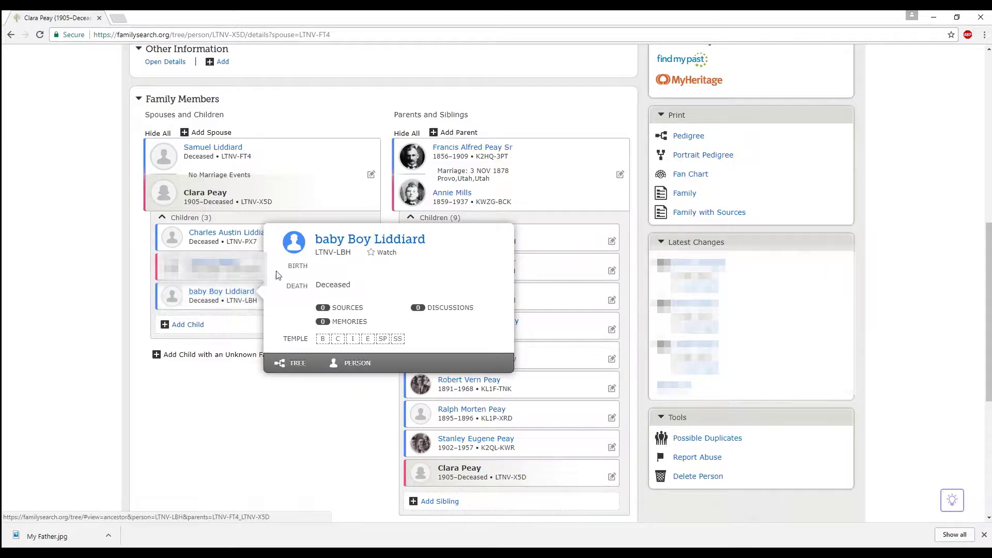
# - On Boy Liddiard's full details page, add a Stillborn fact under Other Information
pyautogui.click(362, 242)
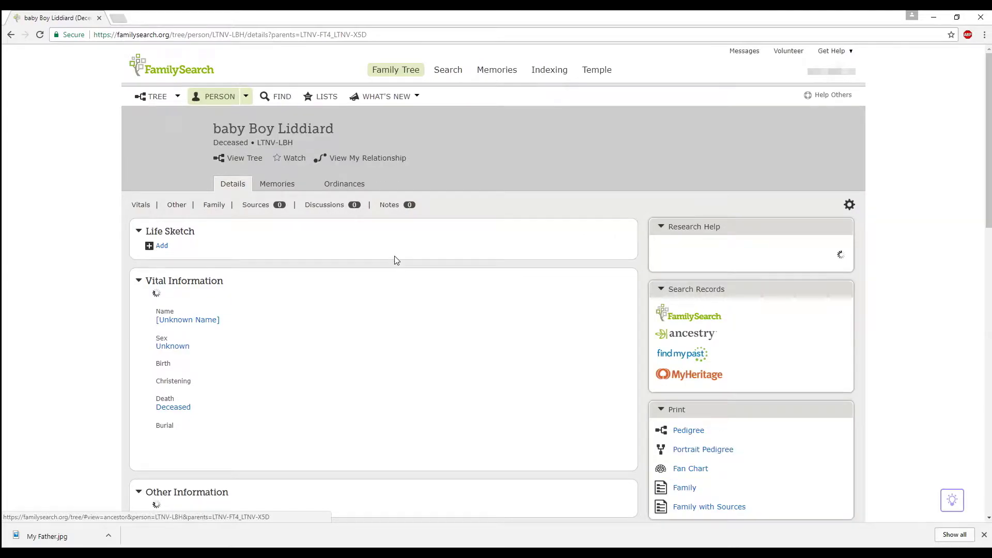
pyautogui.scroll(-1, 382, 283)
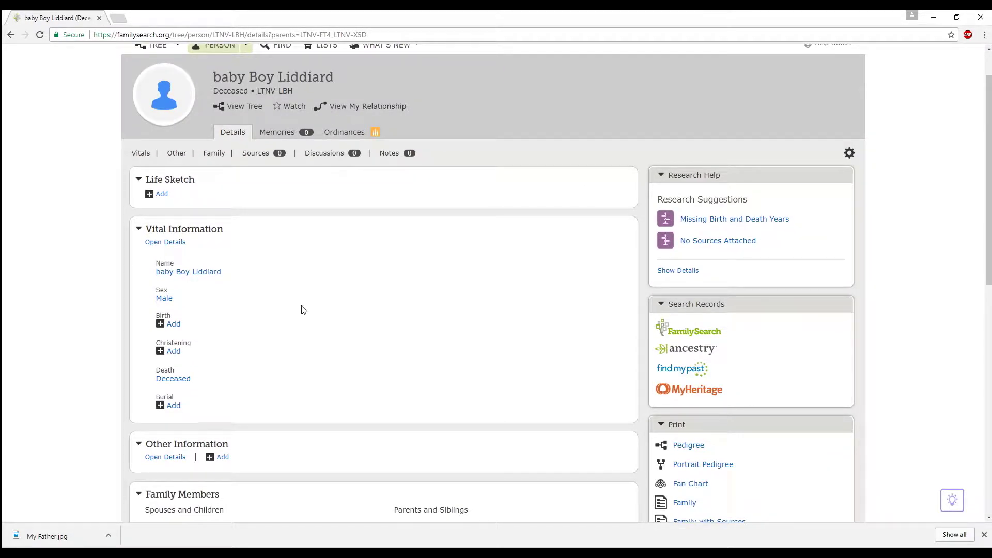
pyautogui.click(223, 458)
pyautogui.scroll(-4, 222, 462)
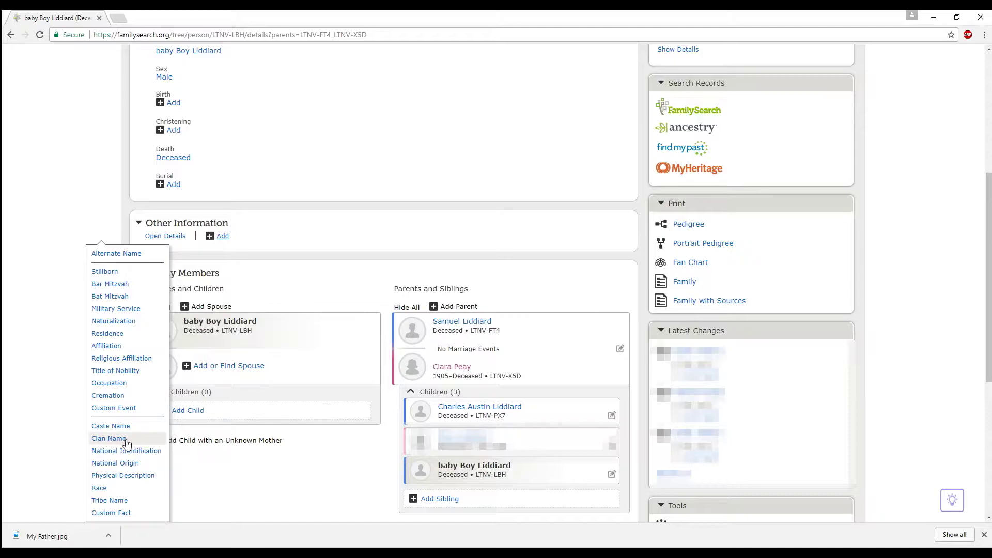
pyautogui.click(138, 274)
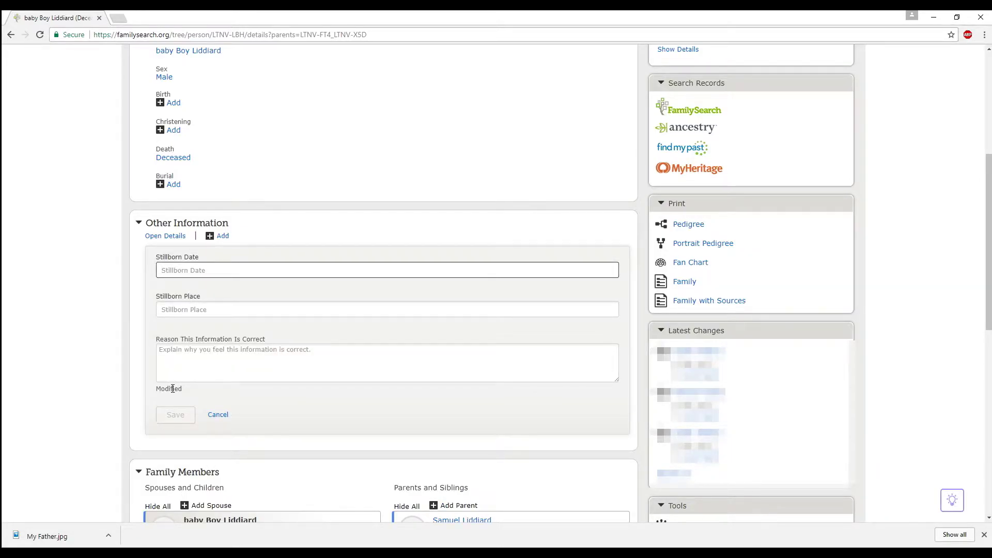